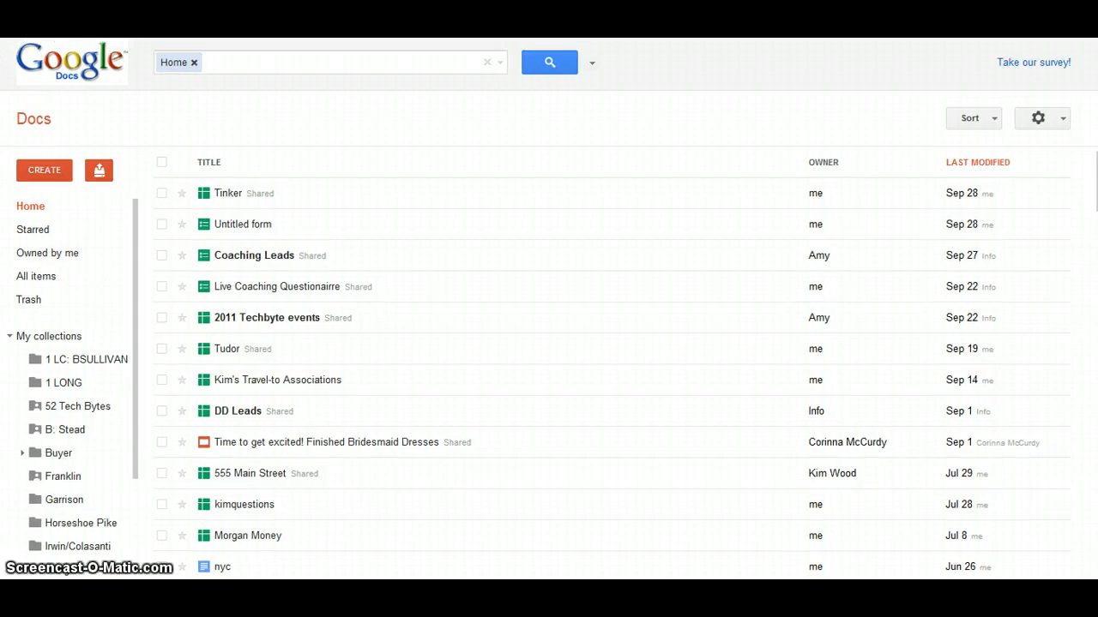
- Open the CREATE menu listing the new Document, Presentation, Spreadsheet, Form and Drawing types
left_click(62, 169)
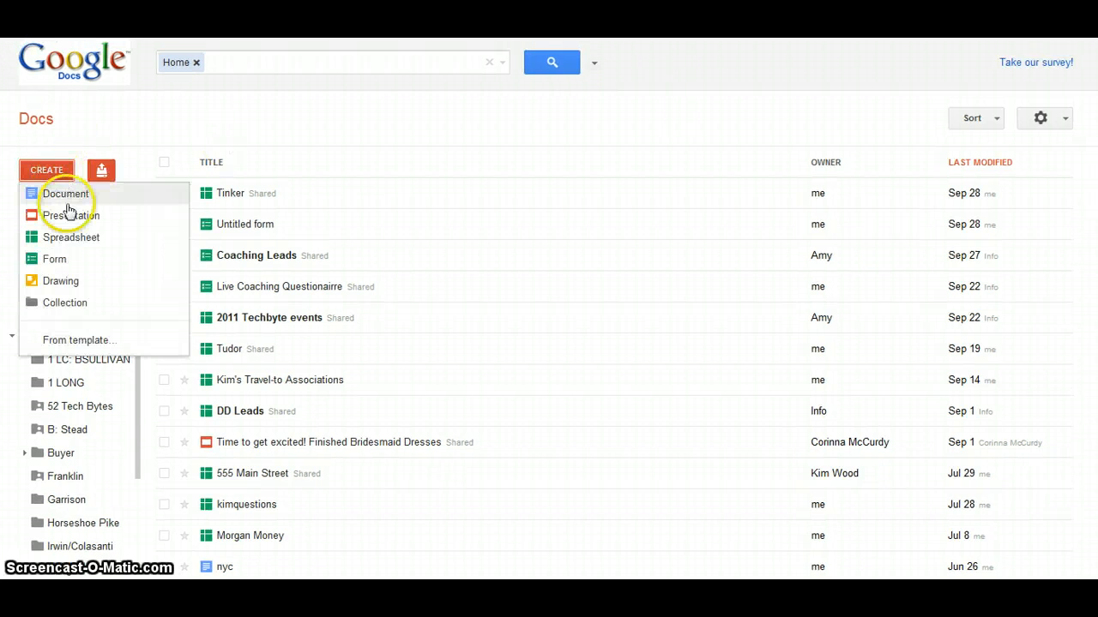
- Create a new form titled 'Name of Form' with the description 'Introduce the form.....'
left_click(60, 259)
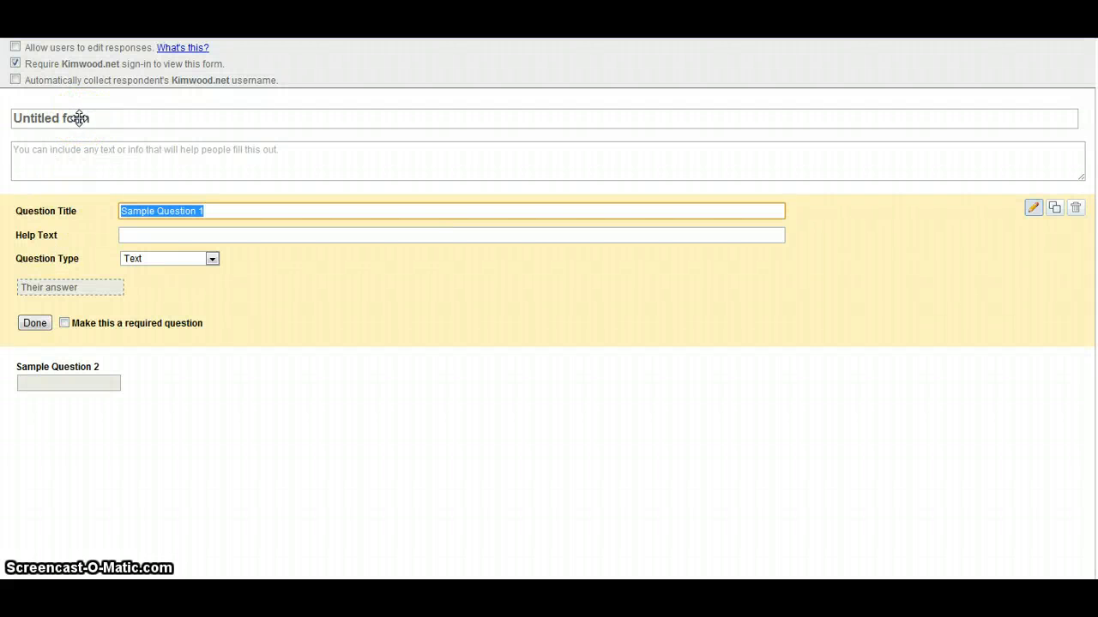
left_click(79, 118)
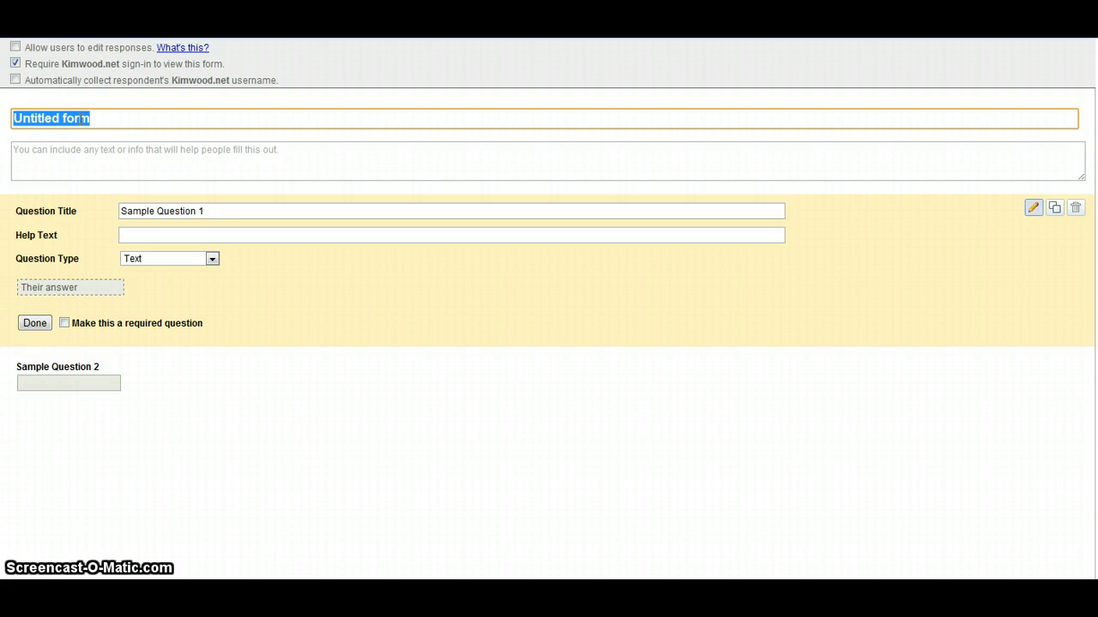
type("Name")
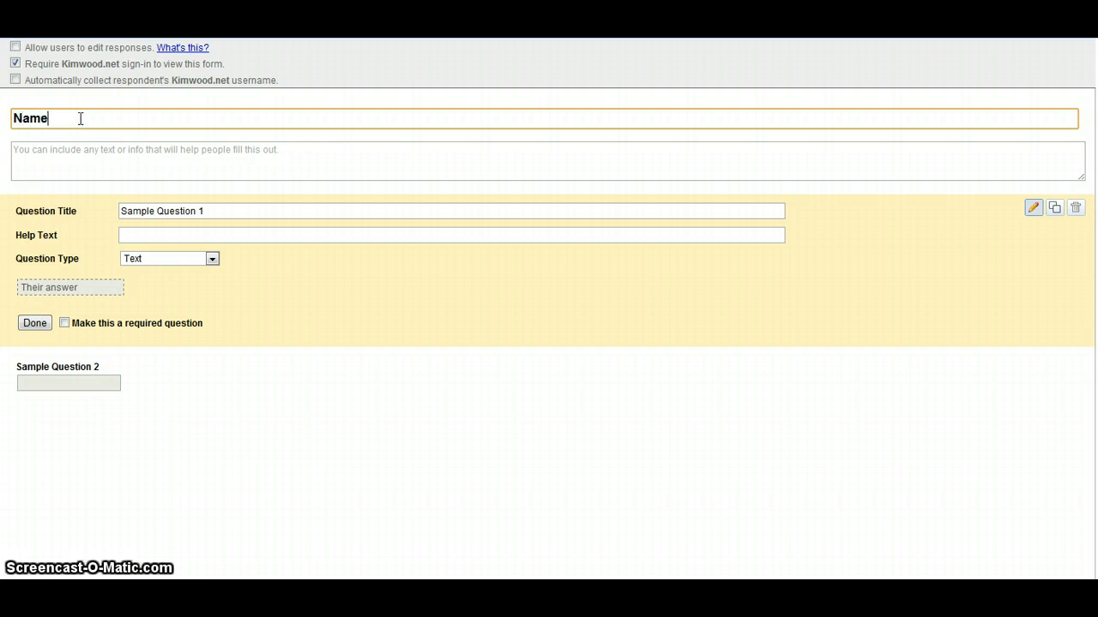
type(" of Form")
key("Tab")
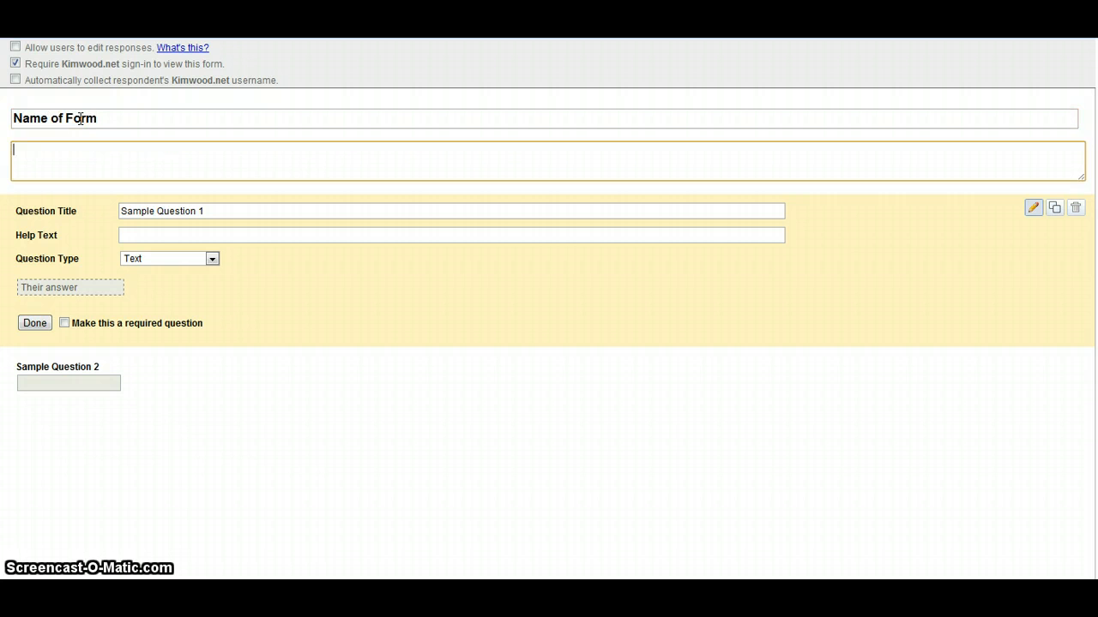
type("Introo")
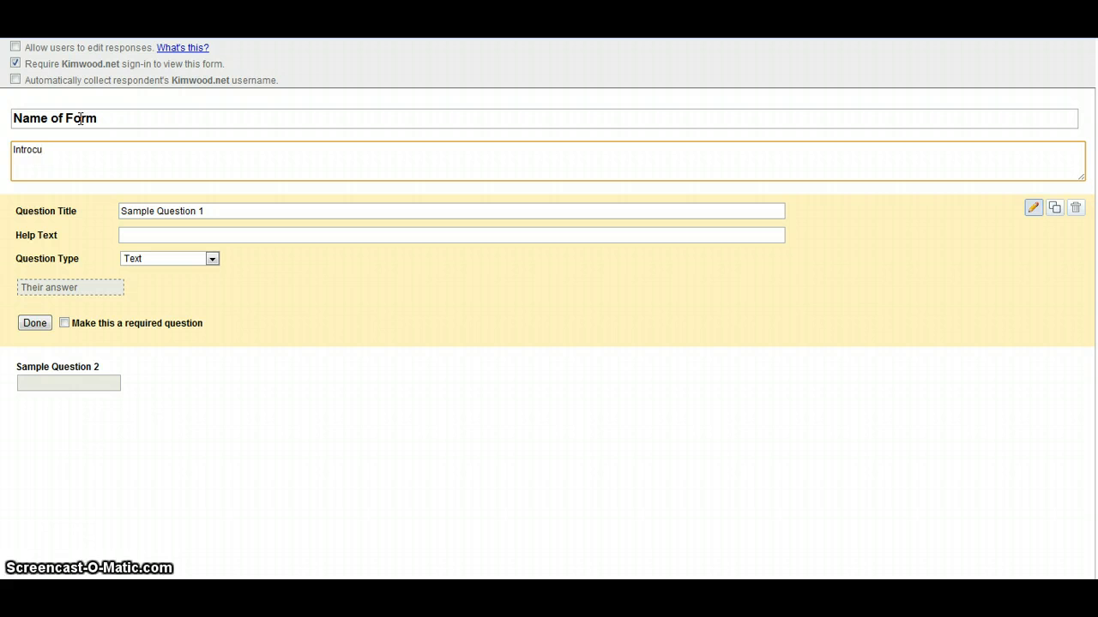
key("BackSpace")
type("duce")
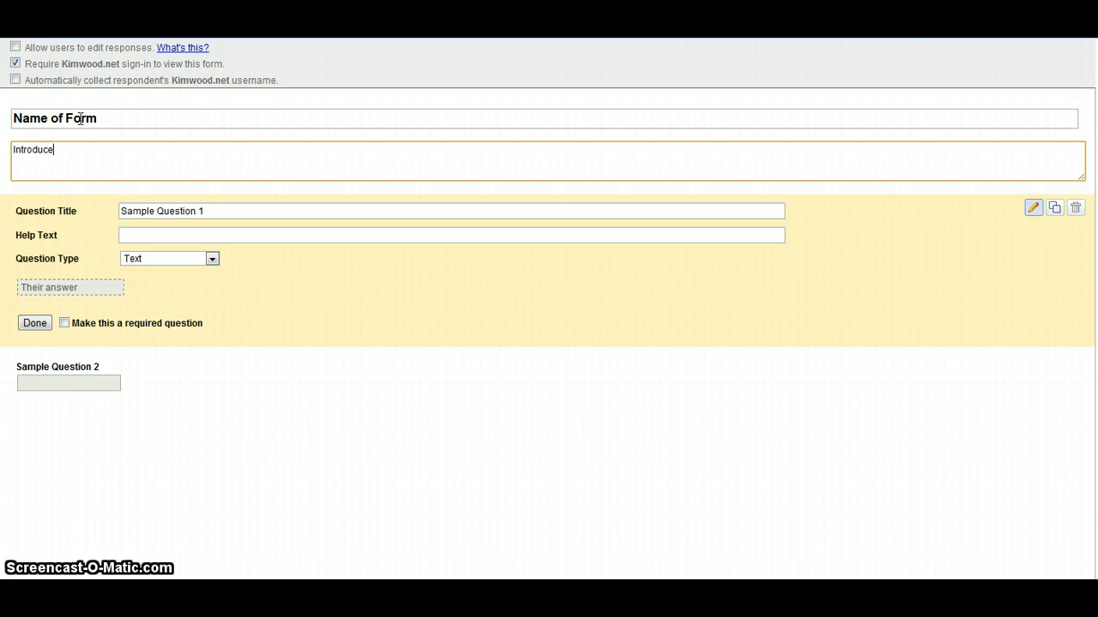
type(" the form.....")
- Retitle Sample Question 1 as 'Your Name', keep it a Text question, and make it required
left_click(146, 211)
triple_click(147, 212)
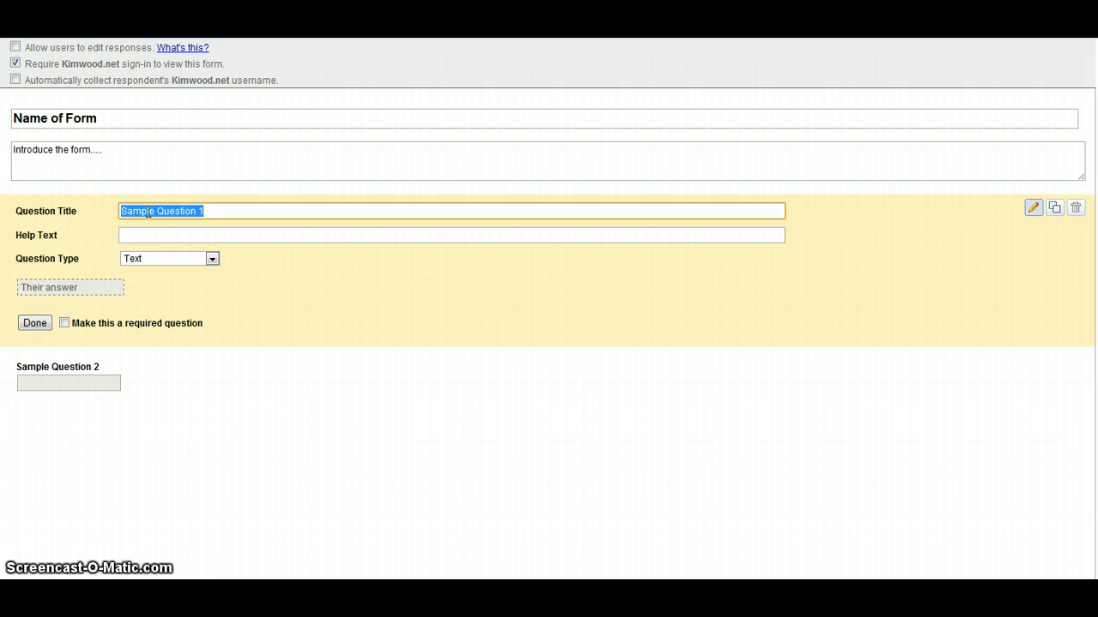
type("What")
key("BackSpace")
key("BackSpace")
key("BackSpace")
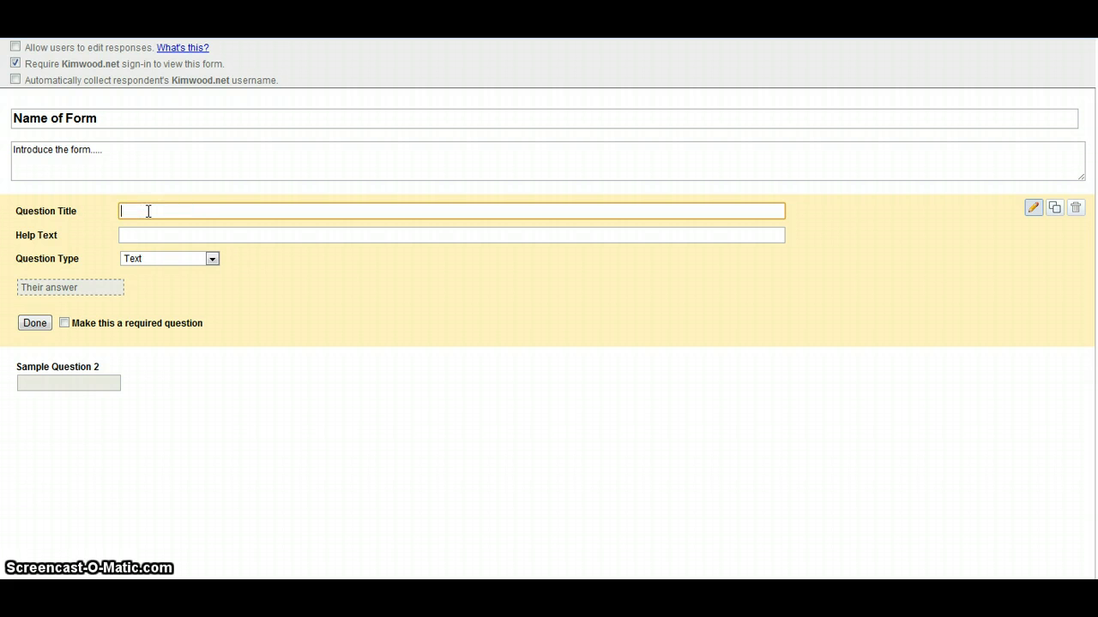
type("Your Name")
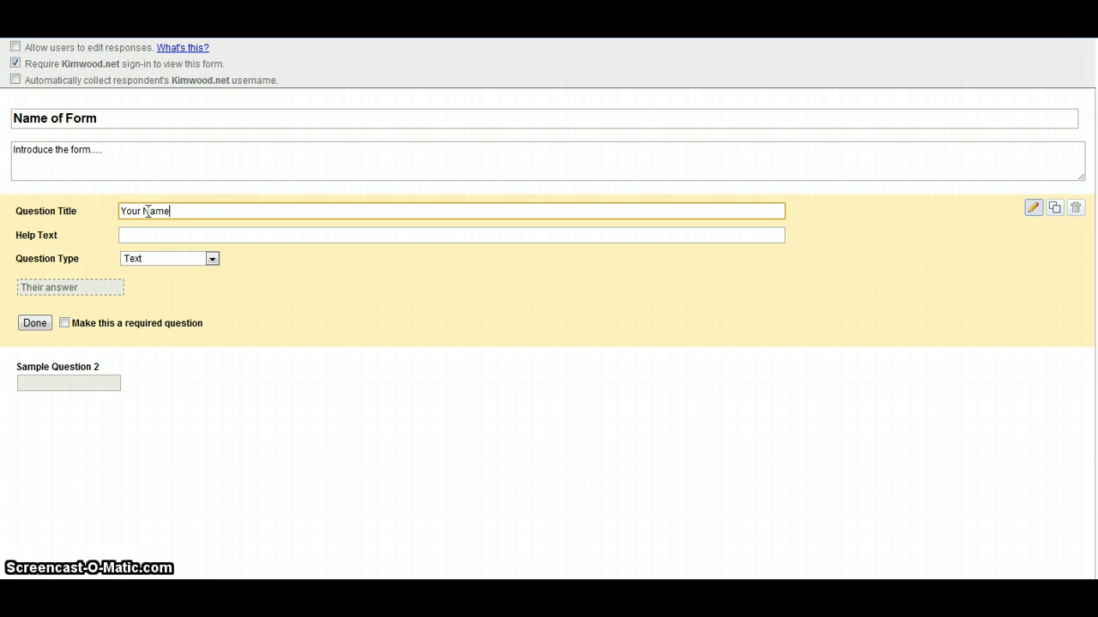
key("Tab")
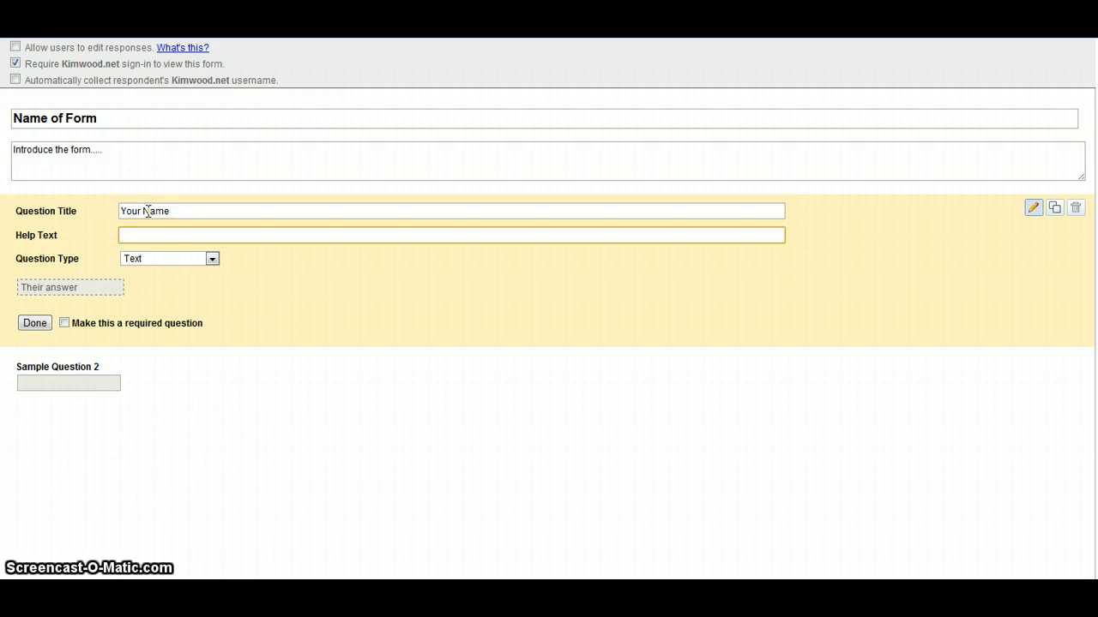
left_click(159, 259)
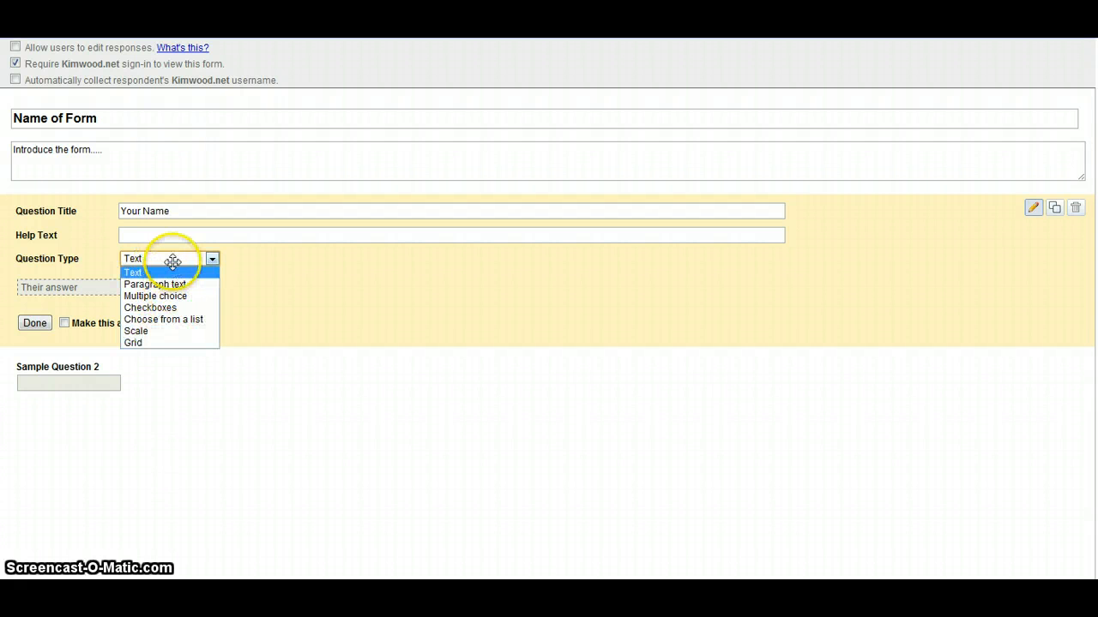
left_click(174, 261)
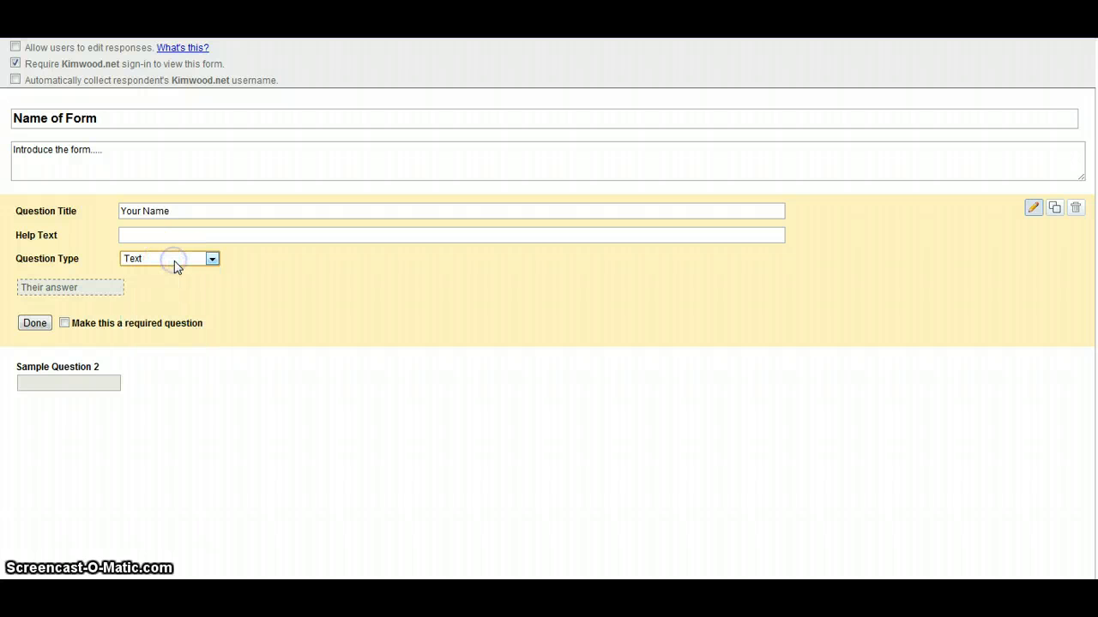
left_click(64, 323)
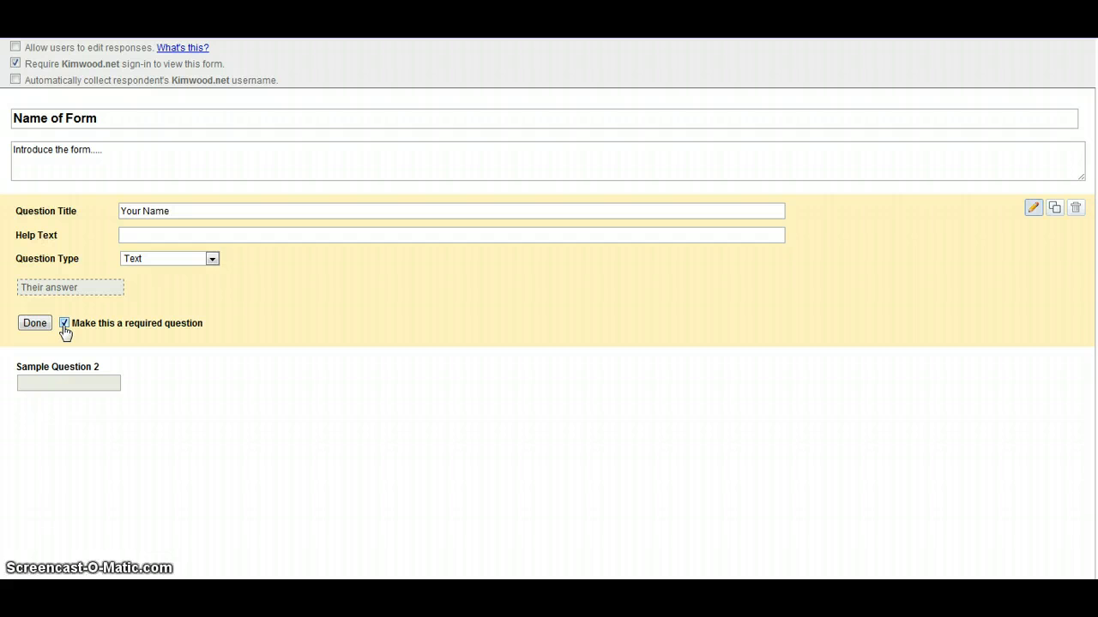
left_click(38, 324)
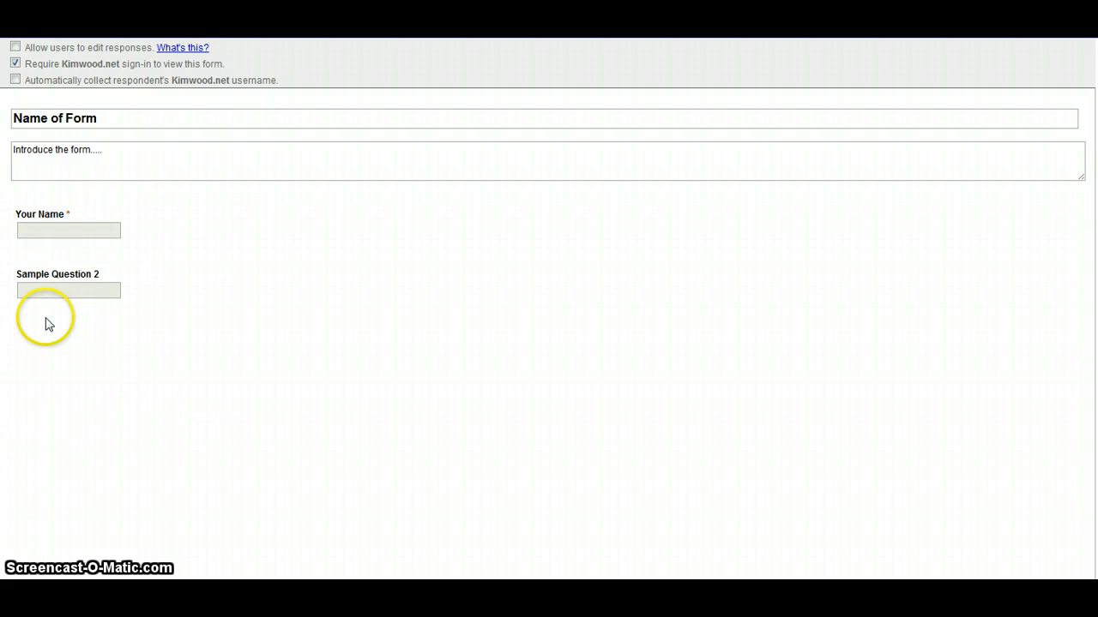
mouse_move(167, 303)
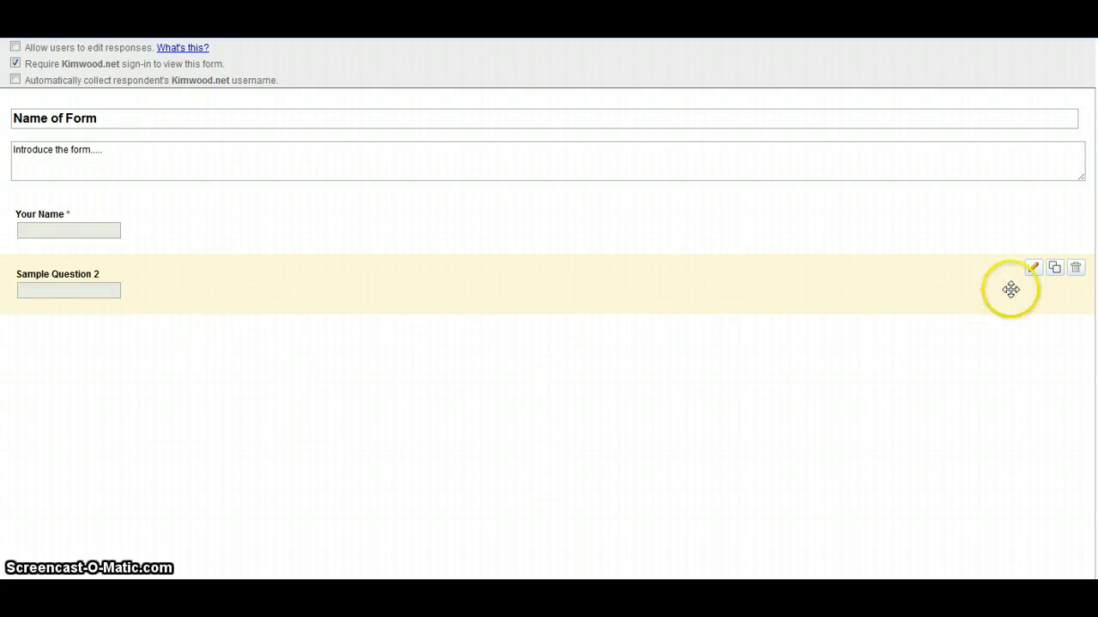
- Make Sample Question 2 a multiple-choice 'How can I help you ?' with coaching and house-selling options
left_click(1033, 269)
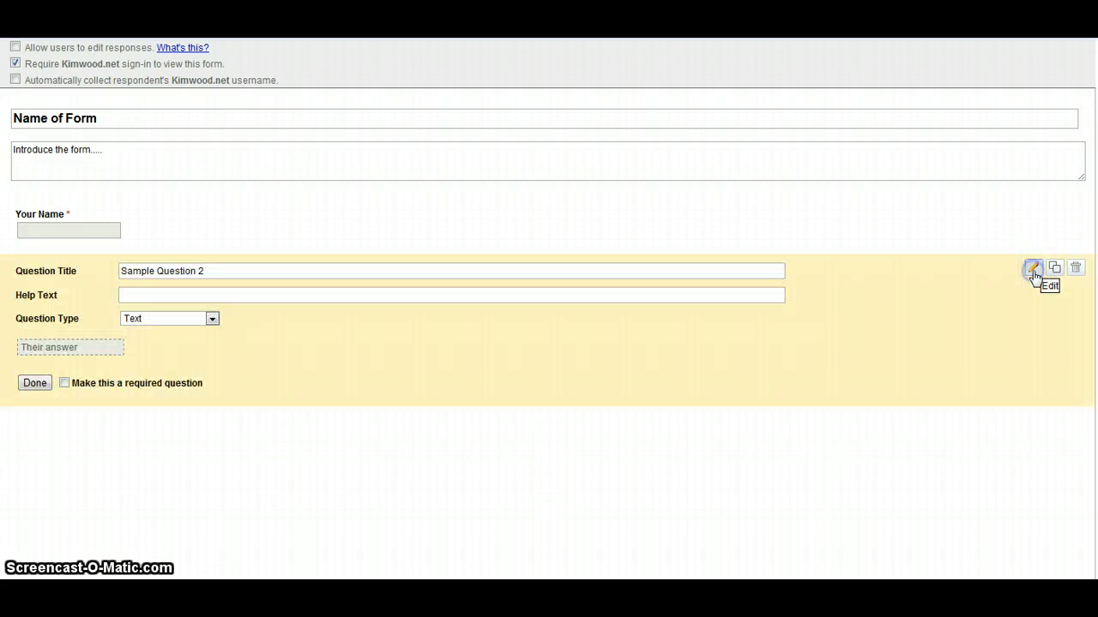
triple_click(187, 271)
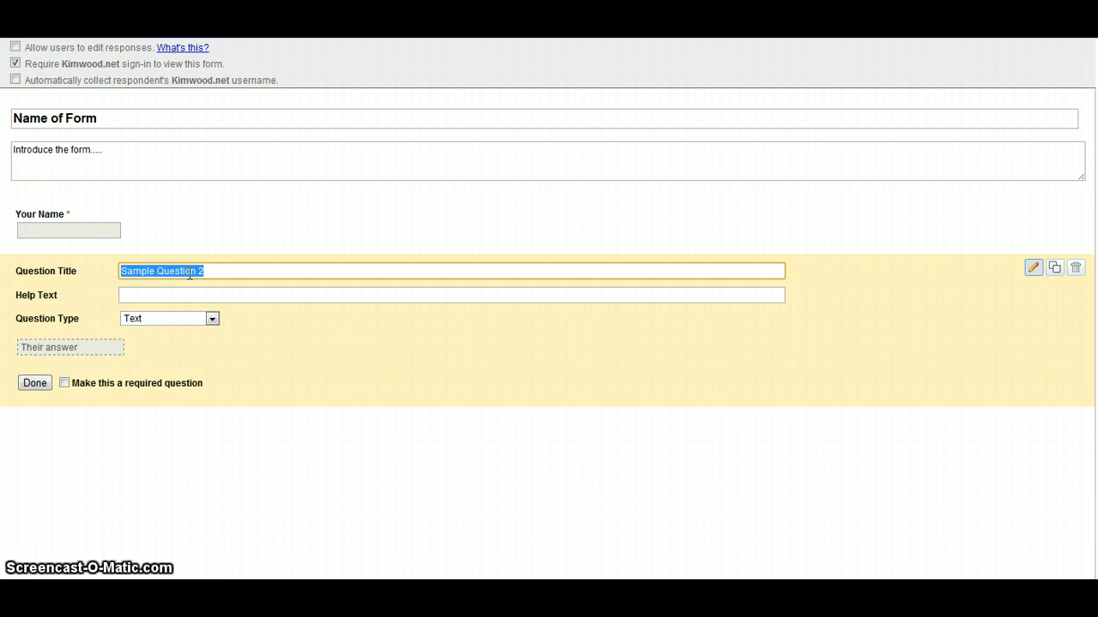
type("How can I help")
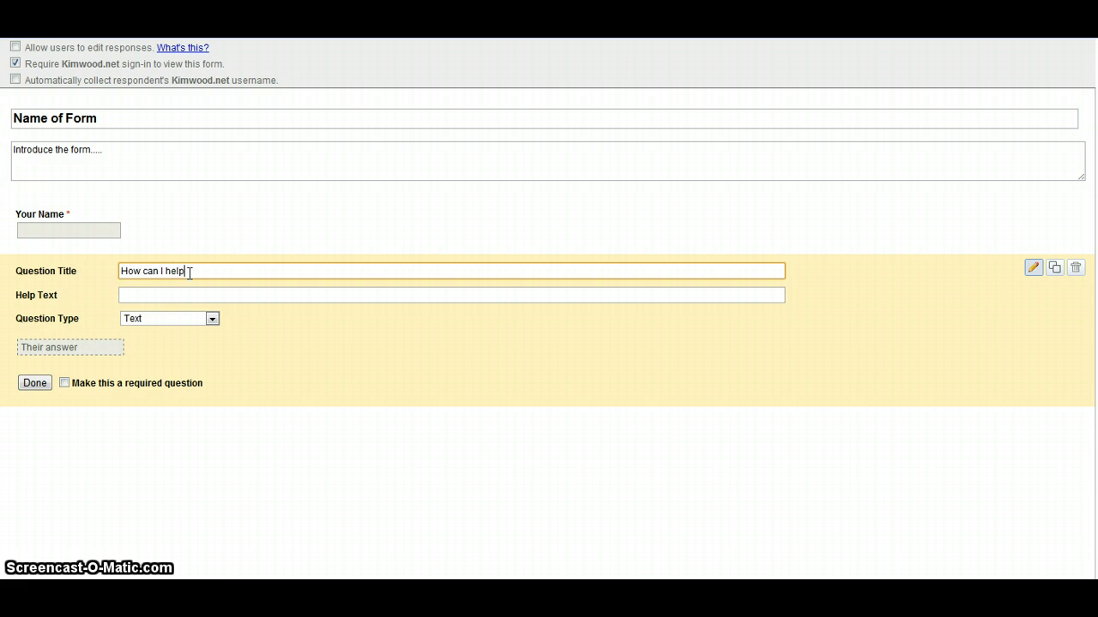
type(" you ?")
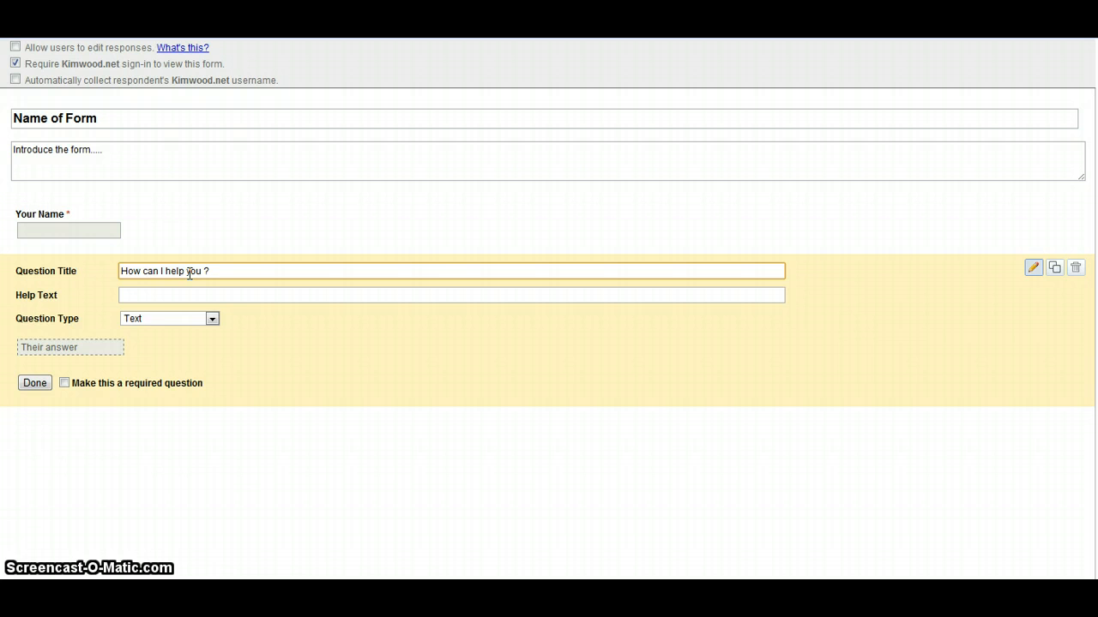
left_click(196, 318)
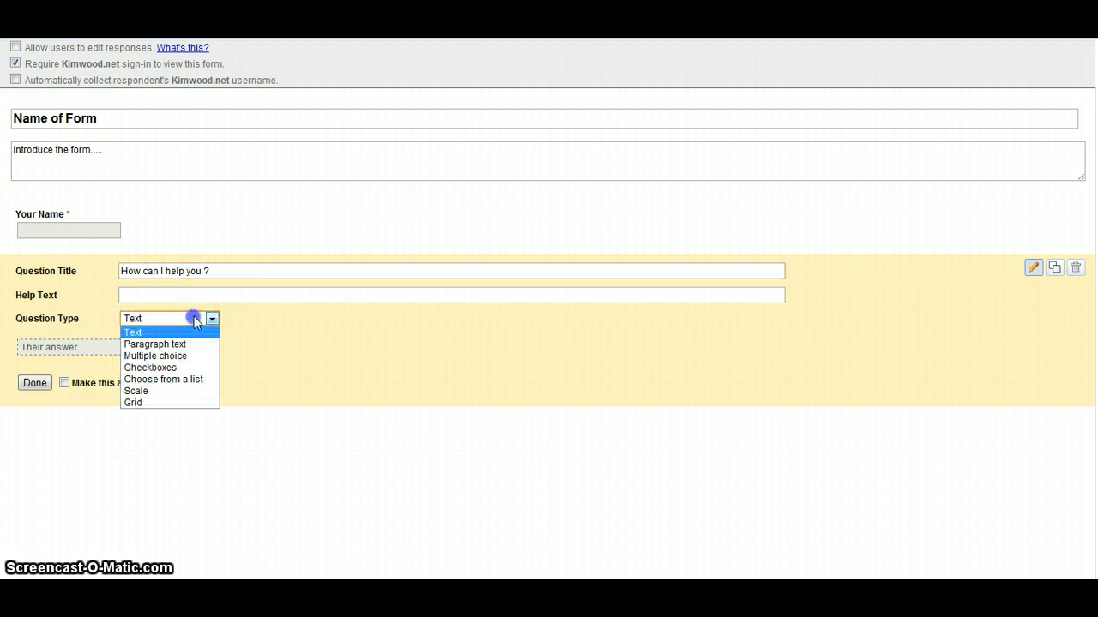
left_click(194, 364)
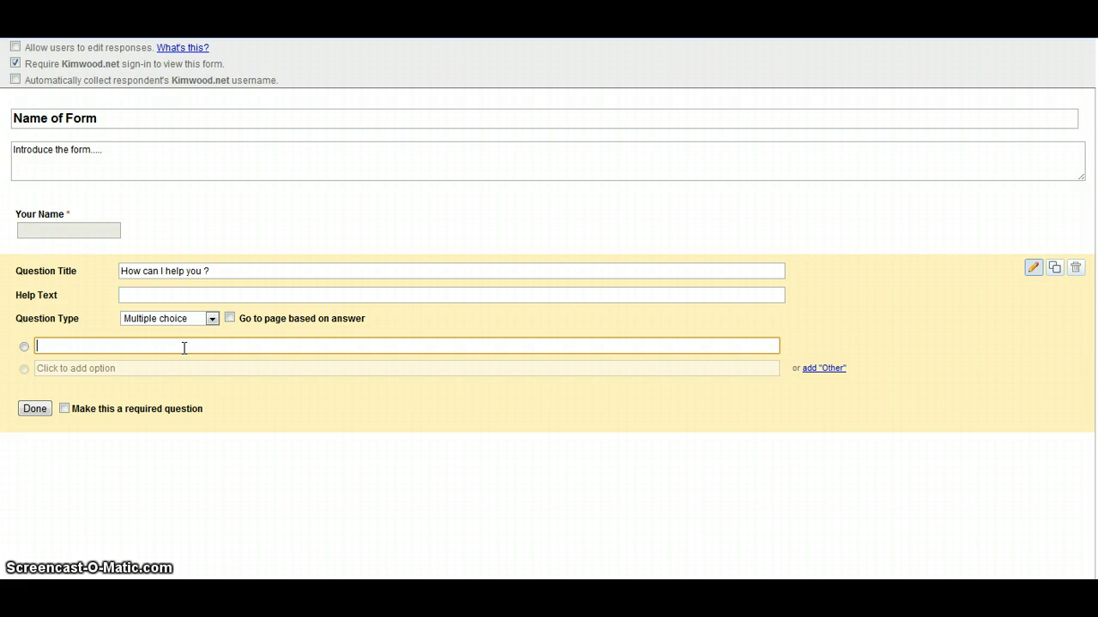
type("Book")
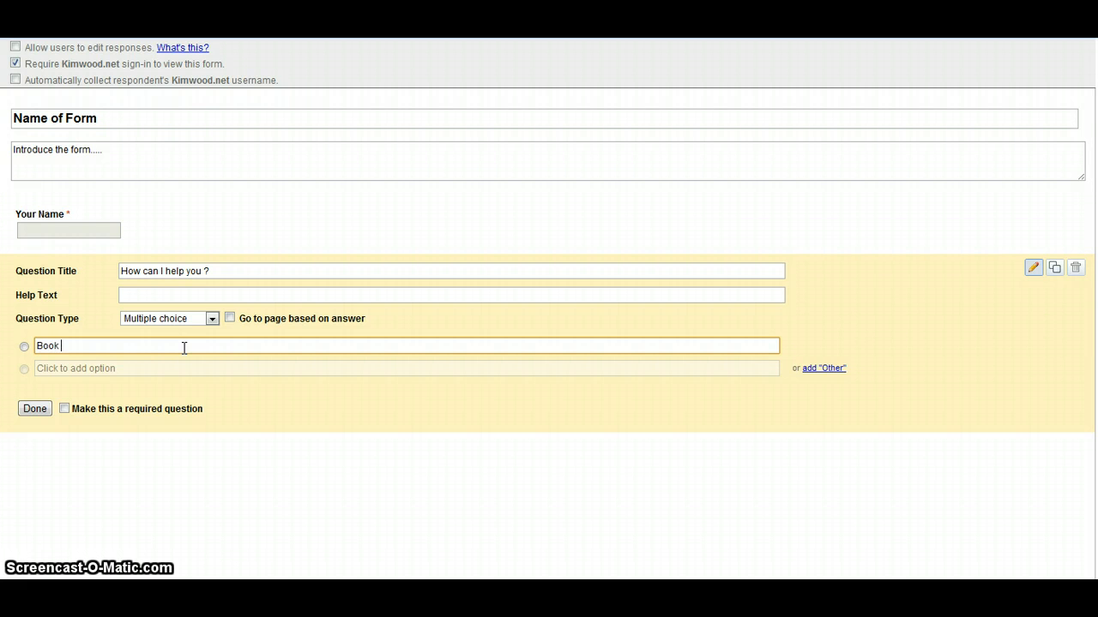
type(" Kim for coaching")
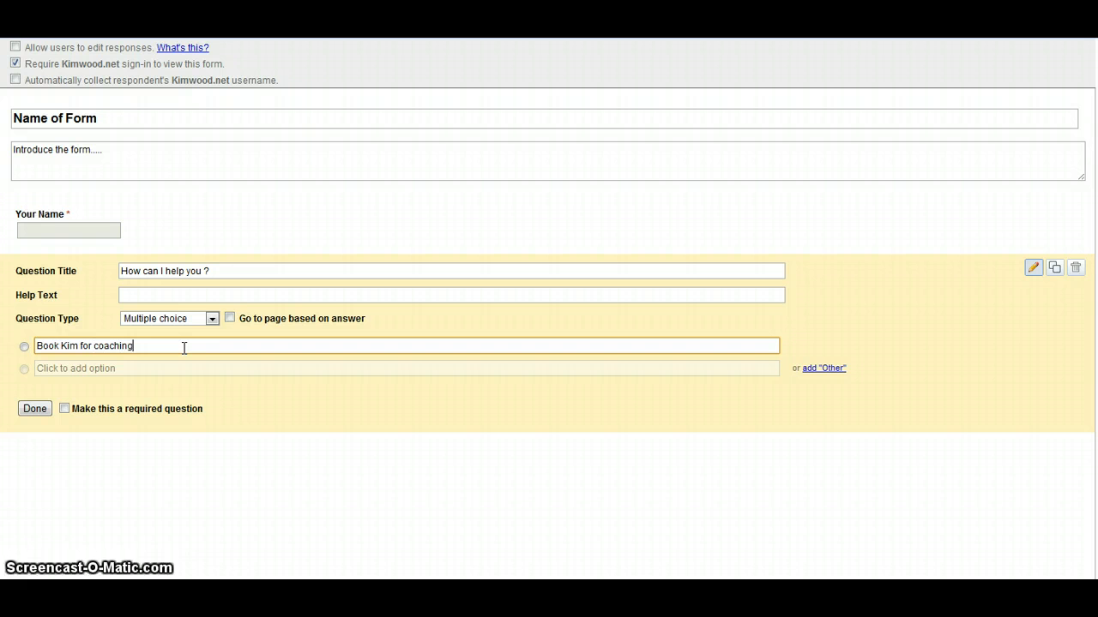
key("Return")
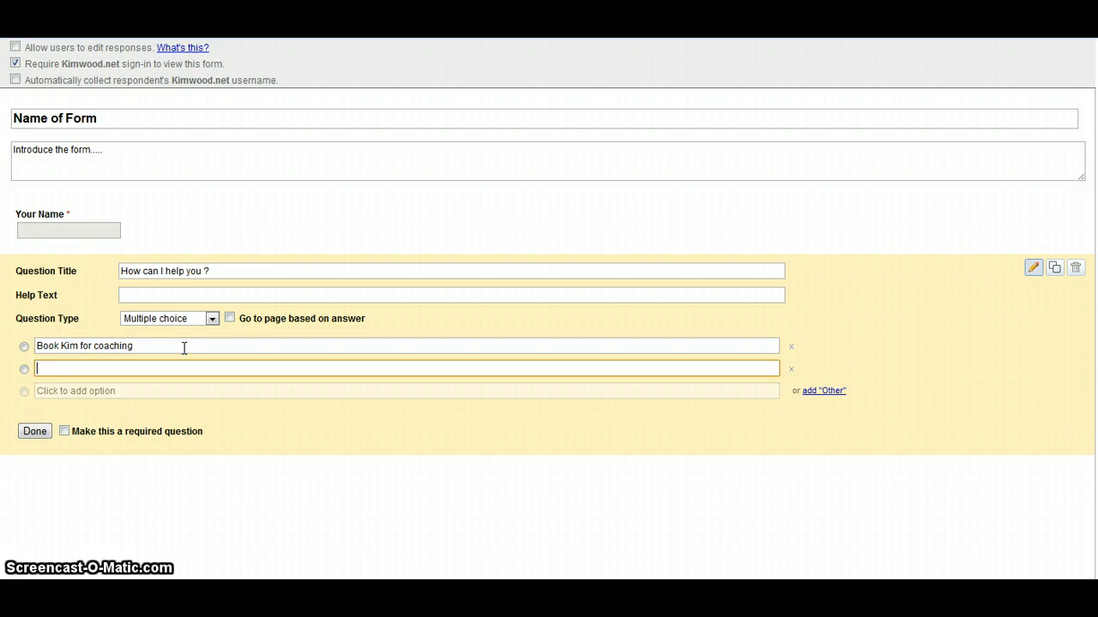
type("Have Kim ")
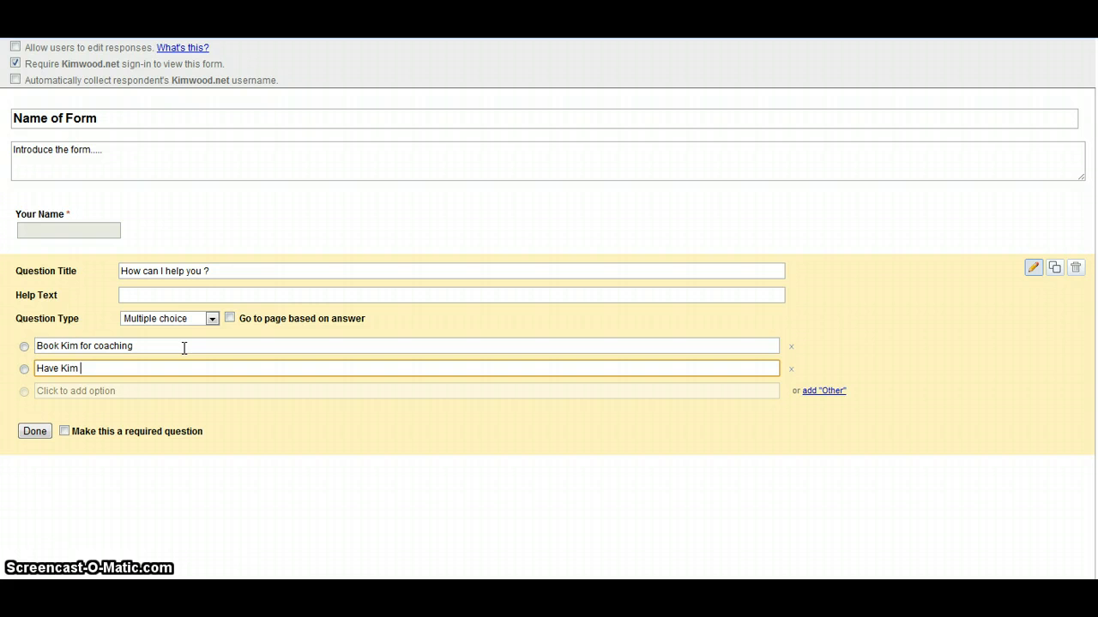
type("help sell your hous")
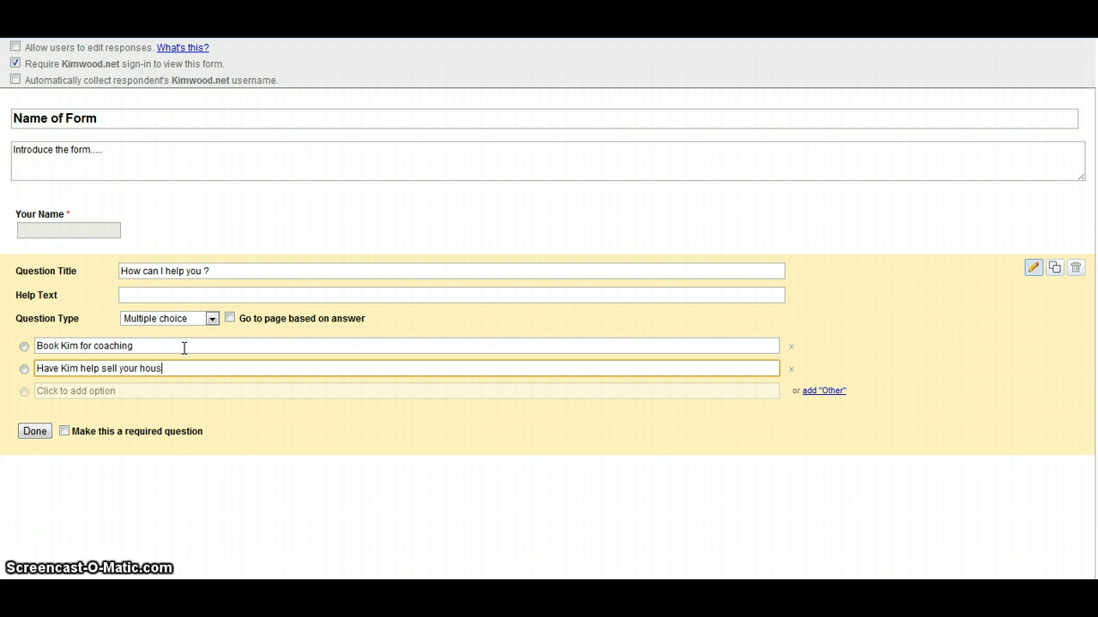
type("e")
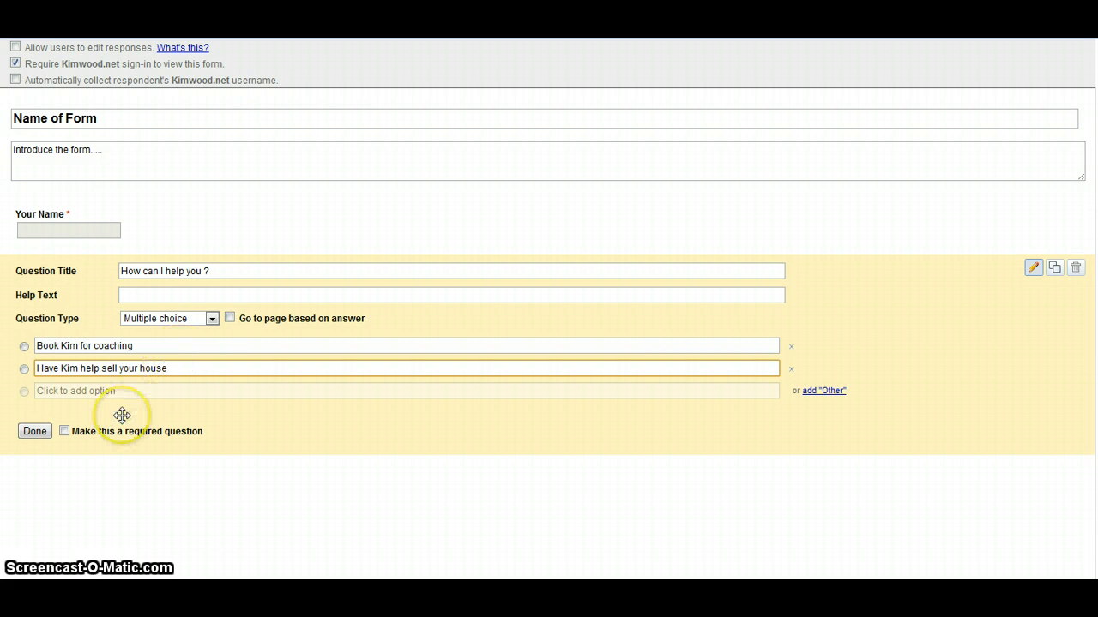
- Finish the 'How can I help you ?' question and add an untitled Checkboxes question
left_click(34, 431)
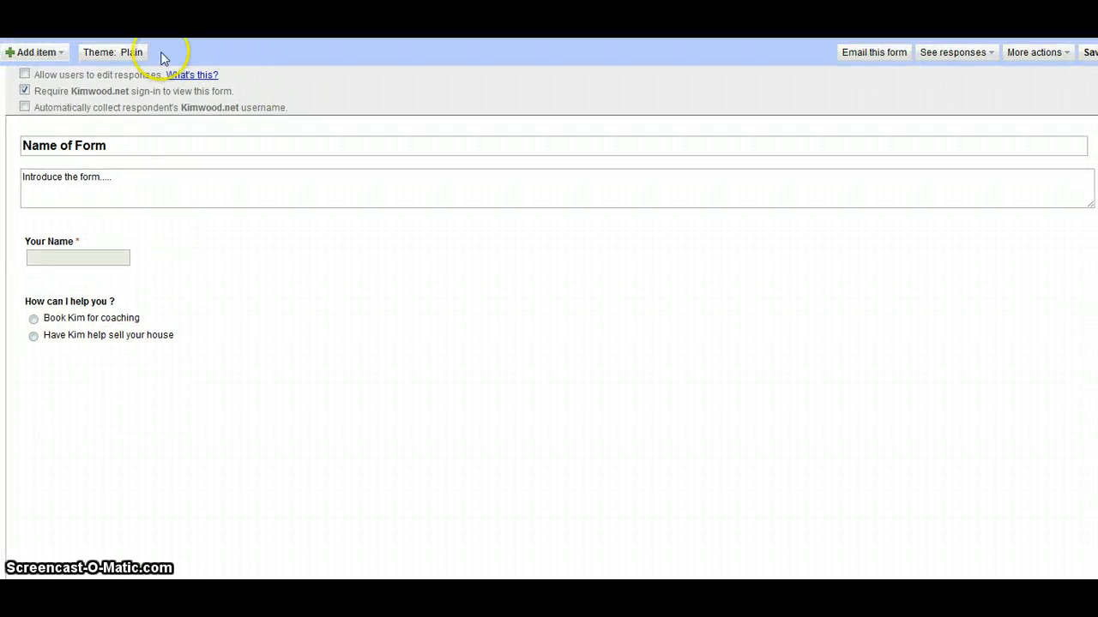
left_click(45, 38)
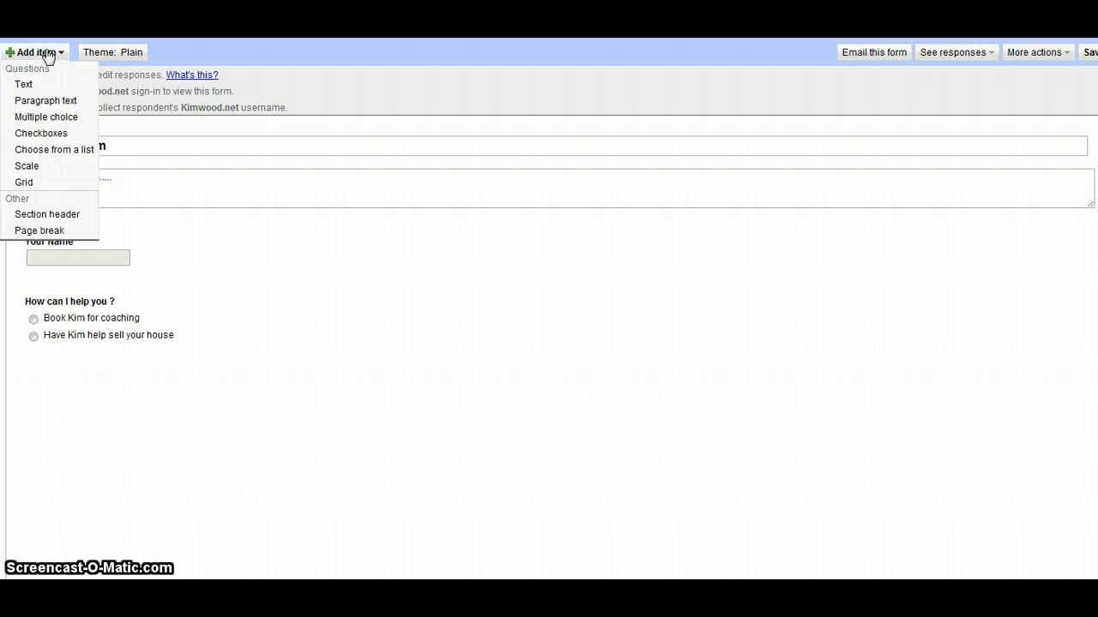
left_click(53, 134)
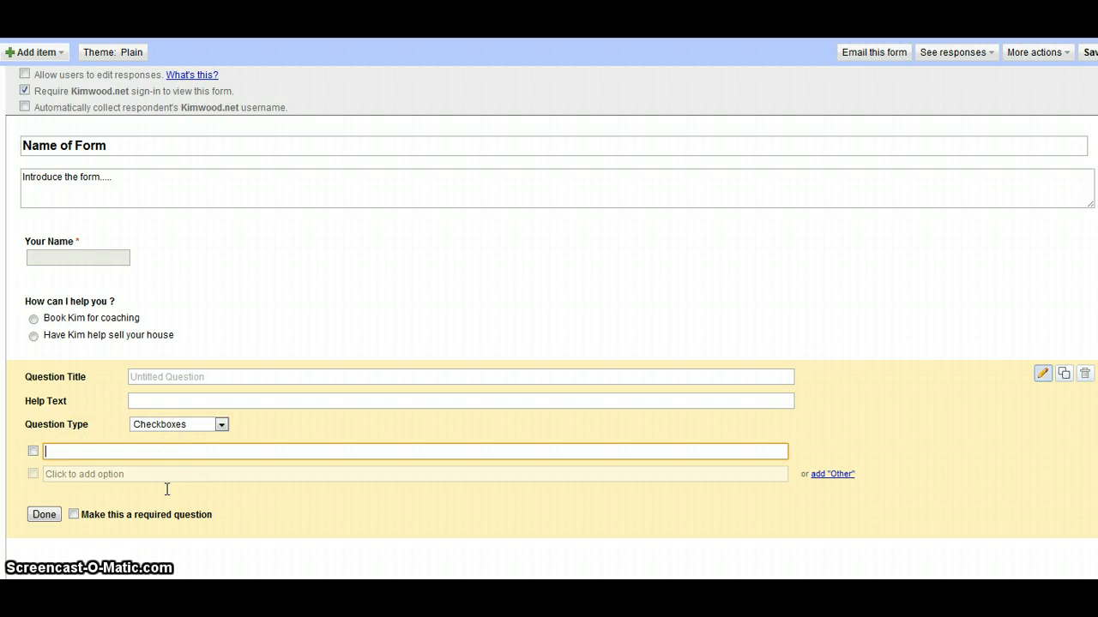
- Switch the form's theme from Plain to Letterhead
left_click(103, 55)
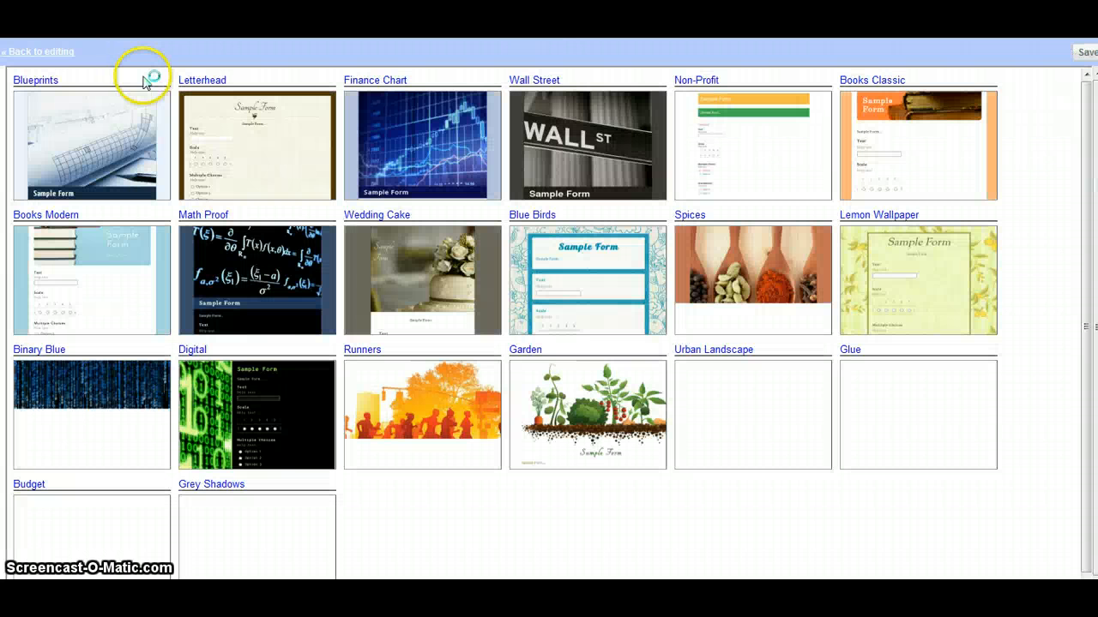
left_click(271, 183)
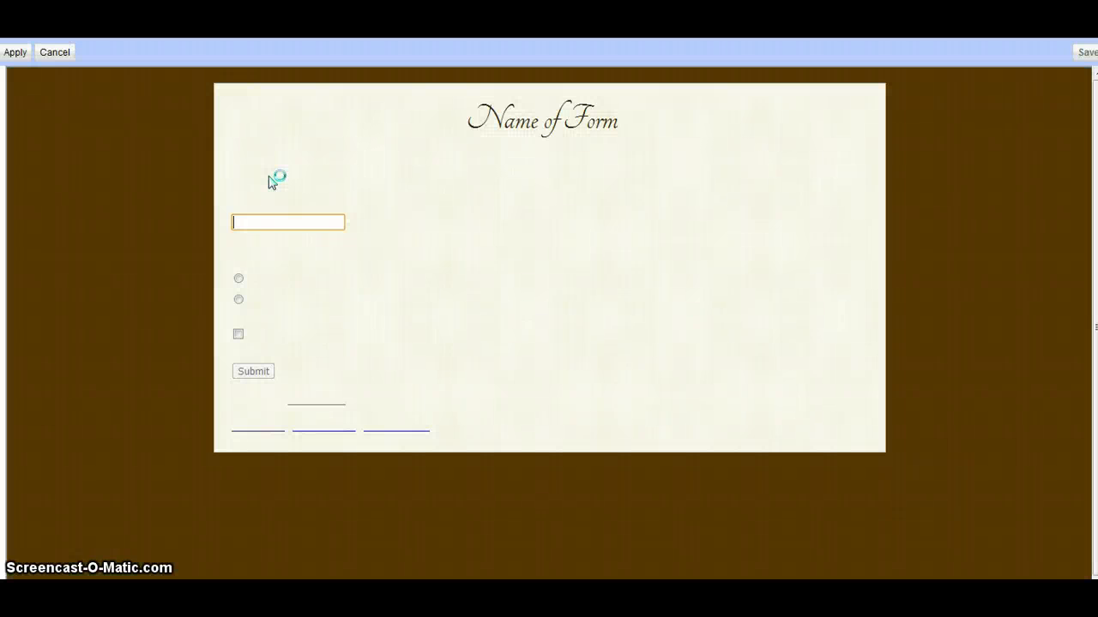
left_click(21, 54)
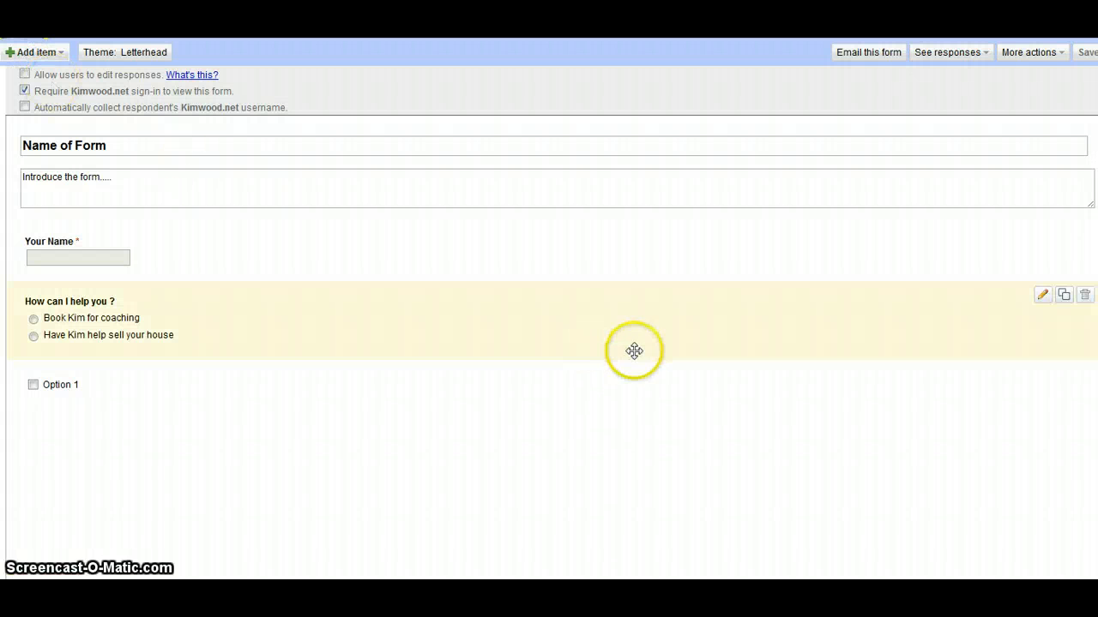
- Email the form to the suggested contact with the form included in the message
left_click(868, 55)
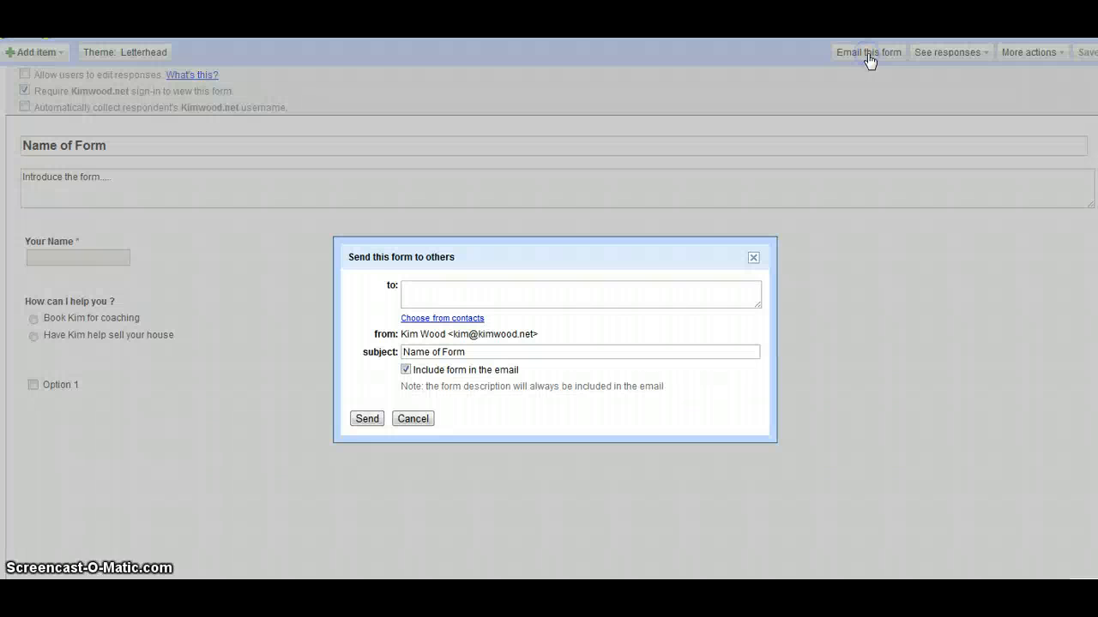
left_click(595, 307)
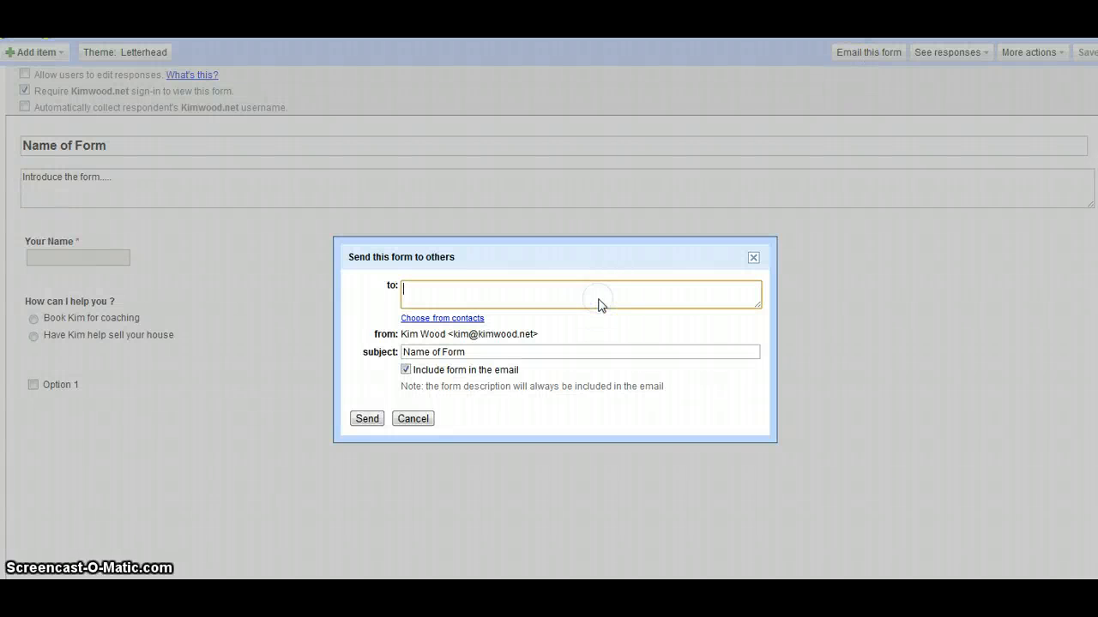
type("kim")
key("Return")
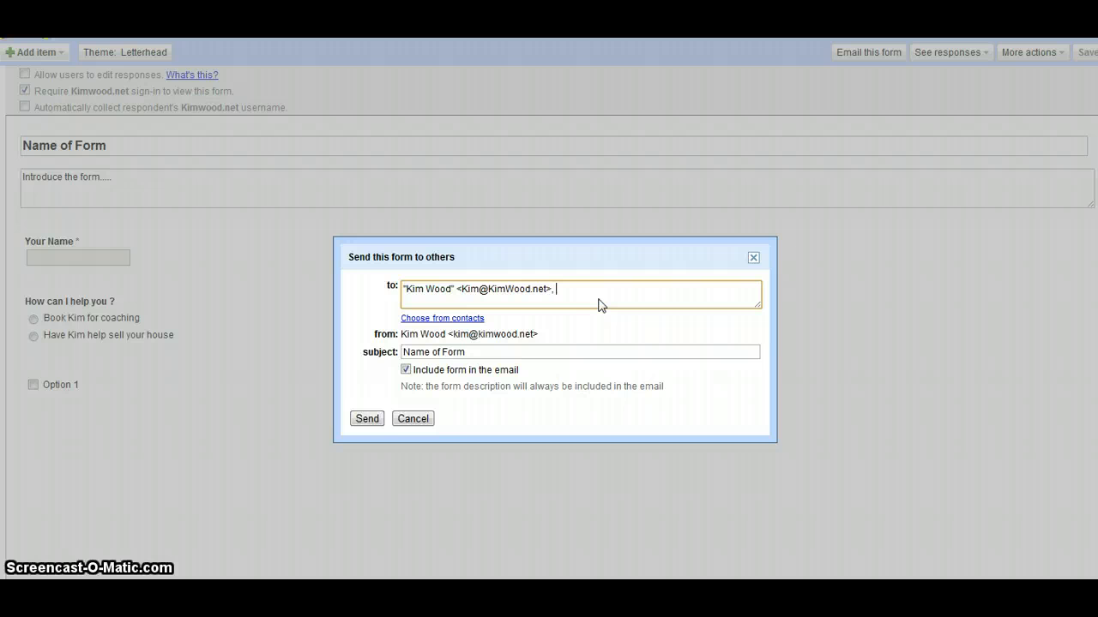
left_click(380, 422)
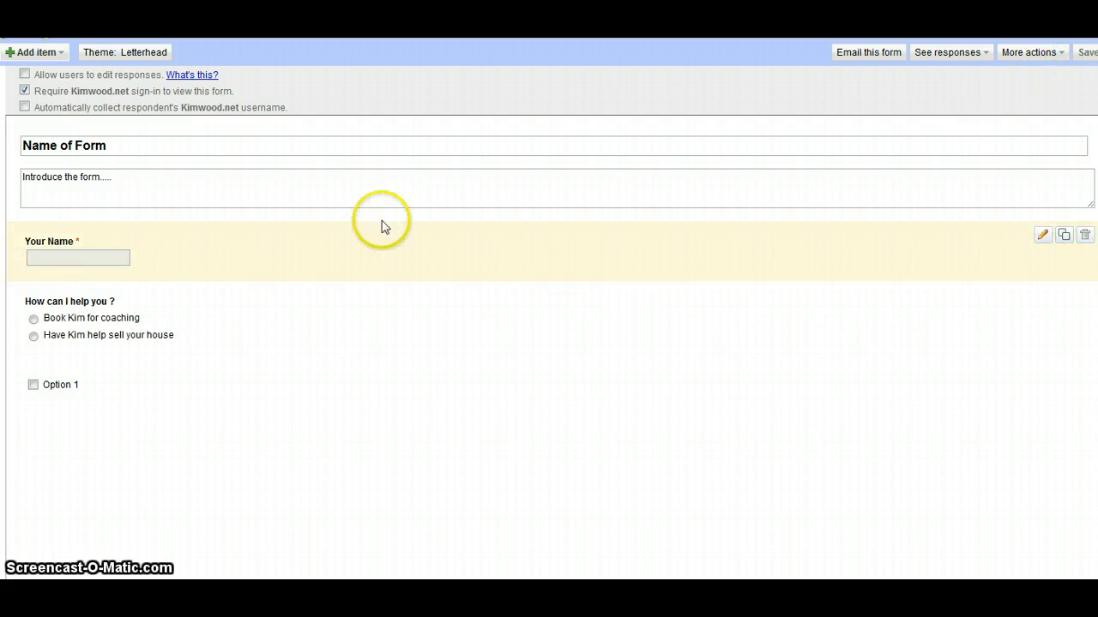
- Open the 'Name of Form' response spreadsheet from the Docs list
left_click(27, 26)
left_click(68, 174)
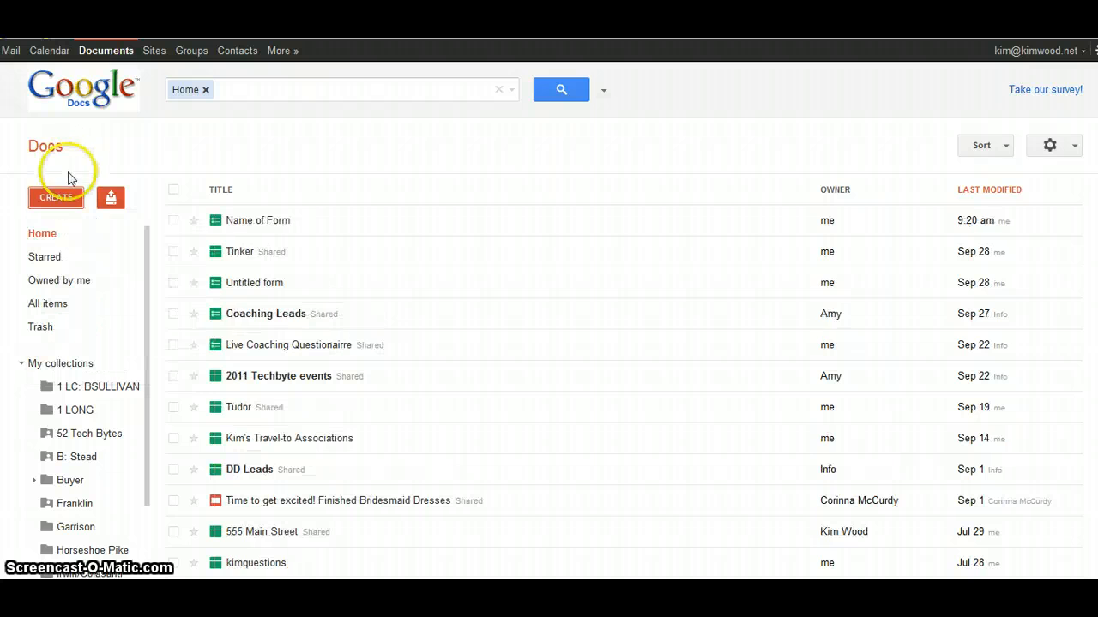
left_click(265, 223)
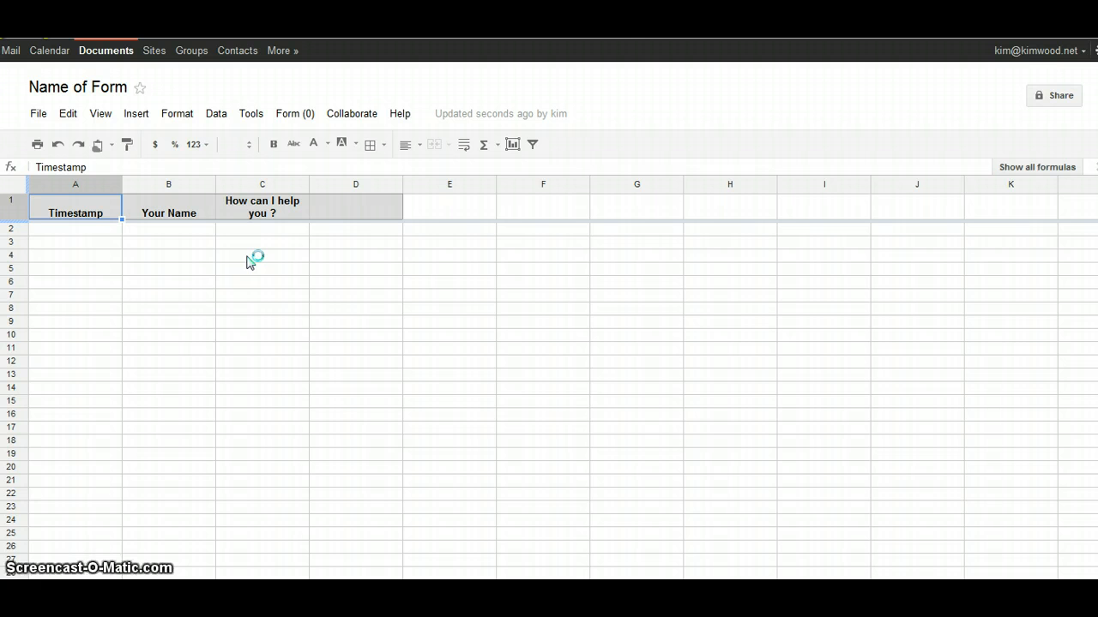
left_click(231, 243)
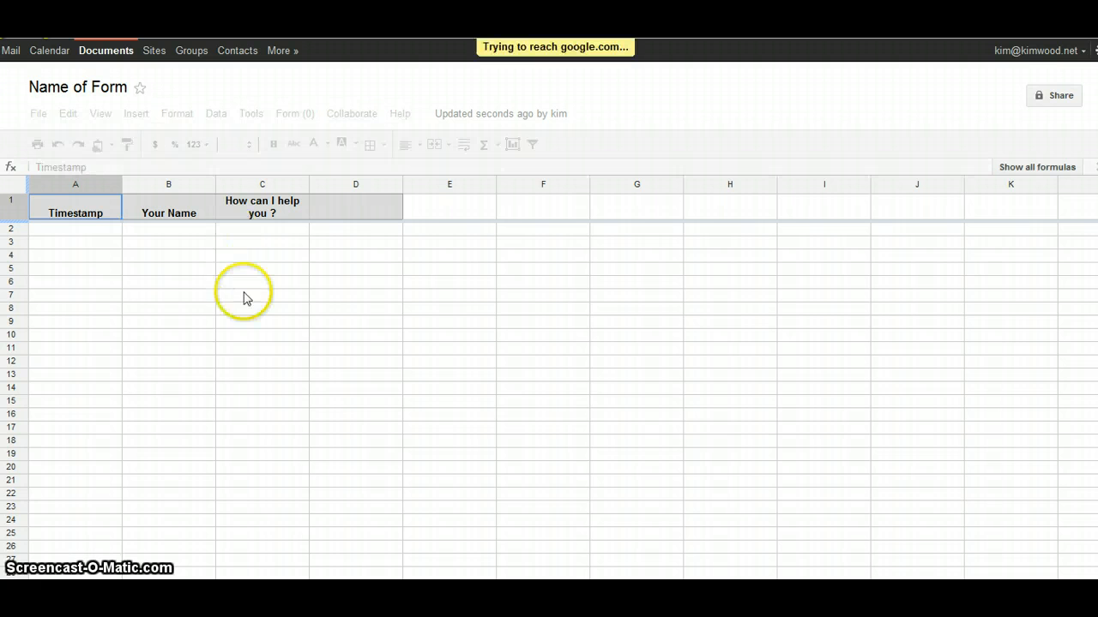